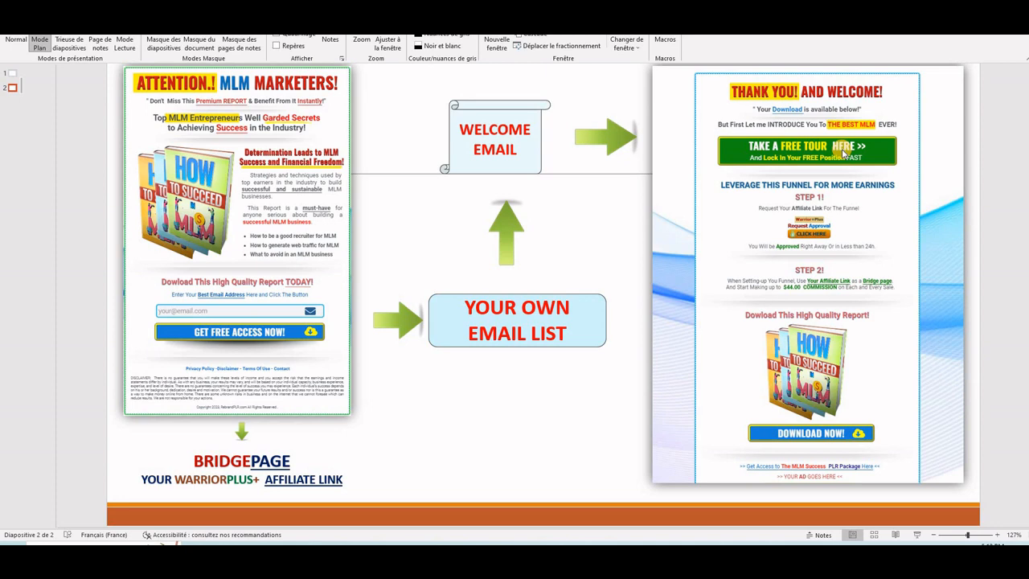
pyautogui.scroll(1, 486, 248)
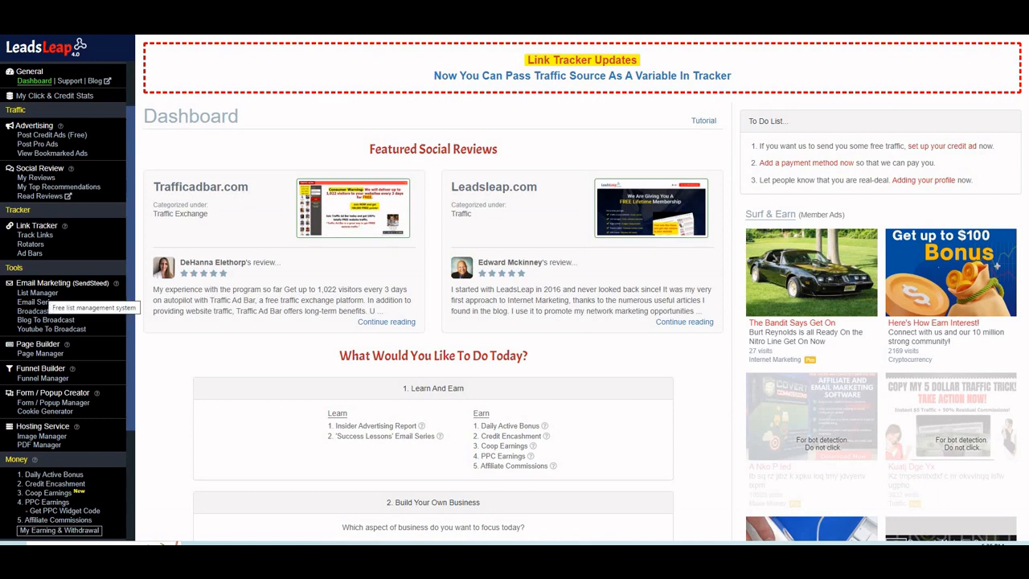
# Open the email list manager and review the MLM Success list's customization, sender details and signature settings
pyautogui.click(37, 293)
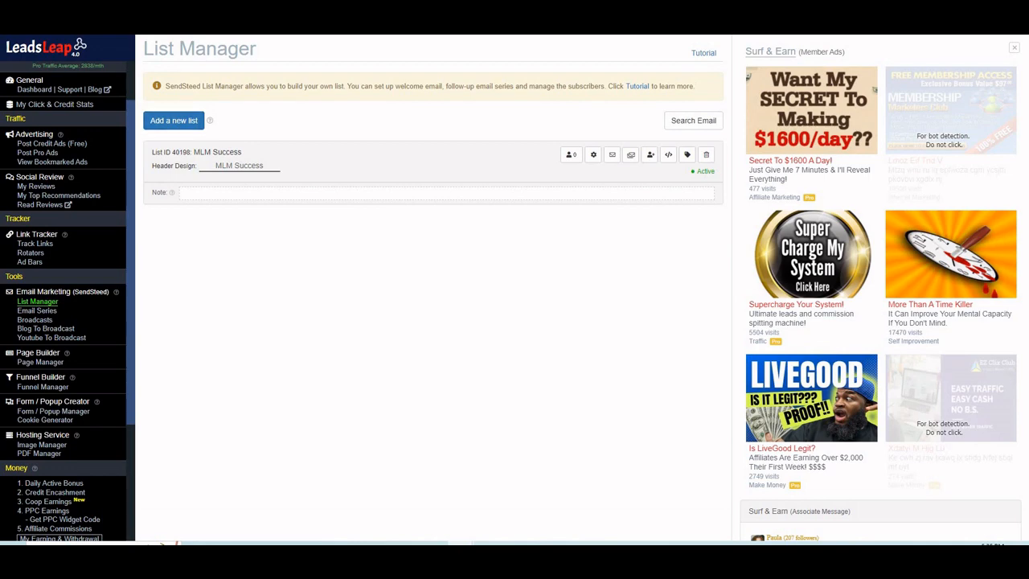
pyautogui.click(593, 154)
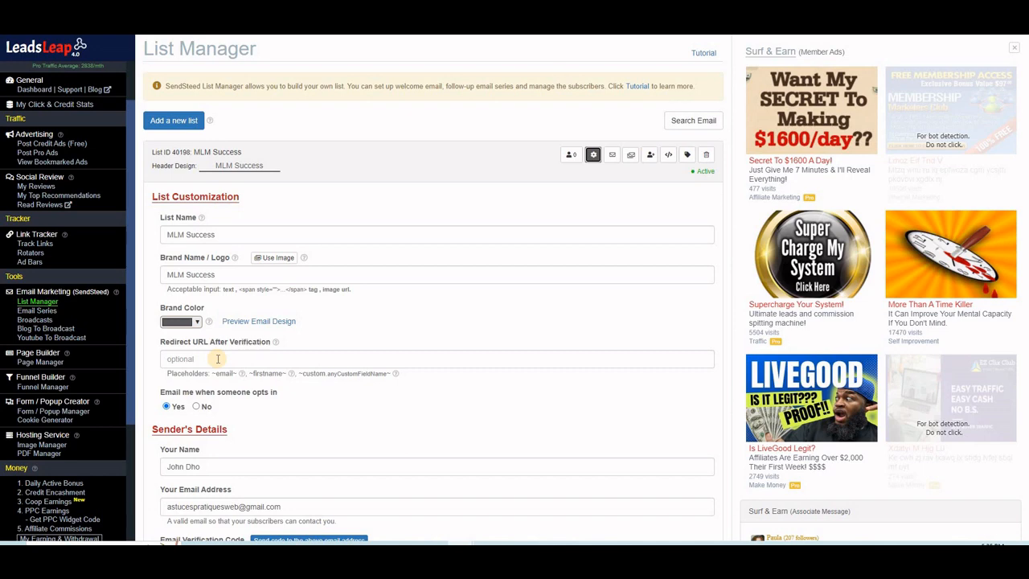
pyautogui.scroll(-5, 319, 340)
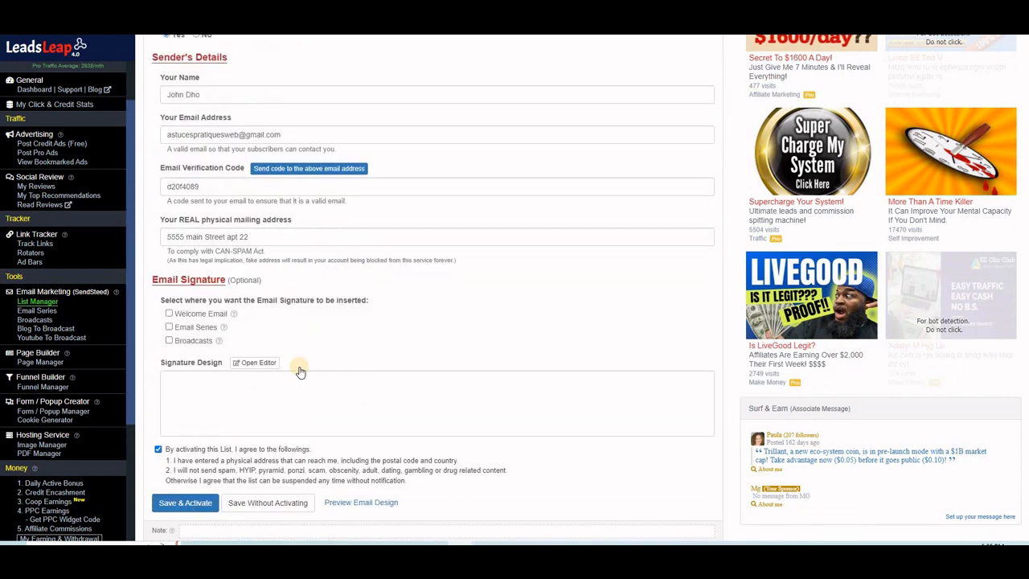
pyautogui.scroll(5, 299, 371)
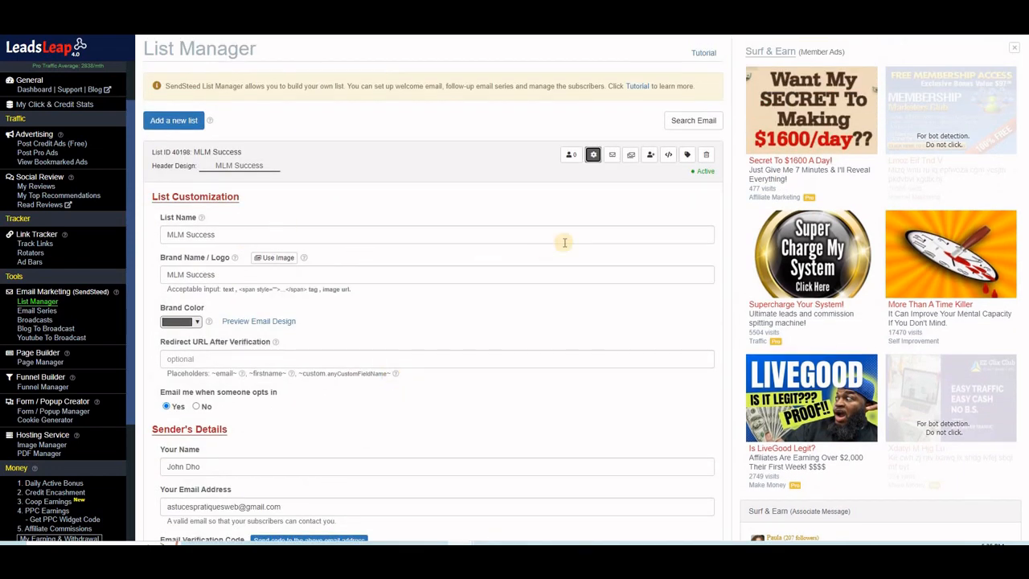
# Review the MLM Success list's welcome email in its editor alongside the opt-in page, leaving the message unedited
pyautogui.click(611, 159)
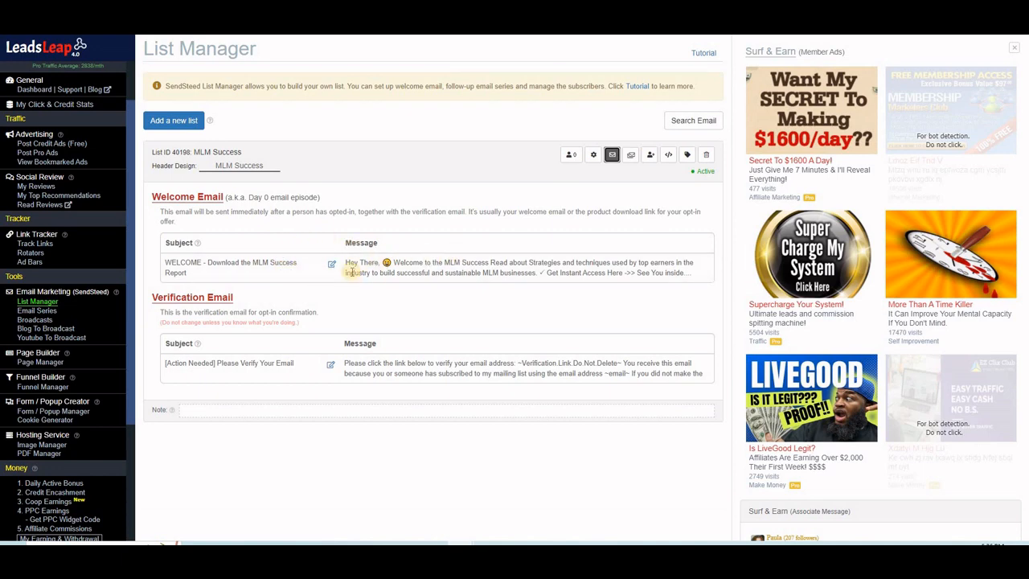
pyautogui.click(331, 266)
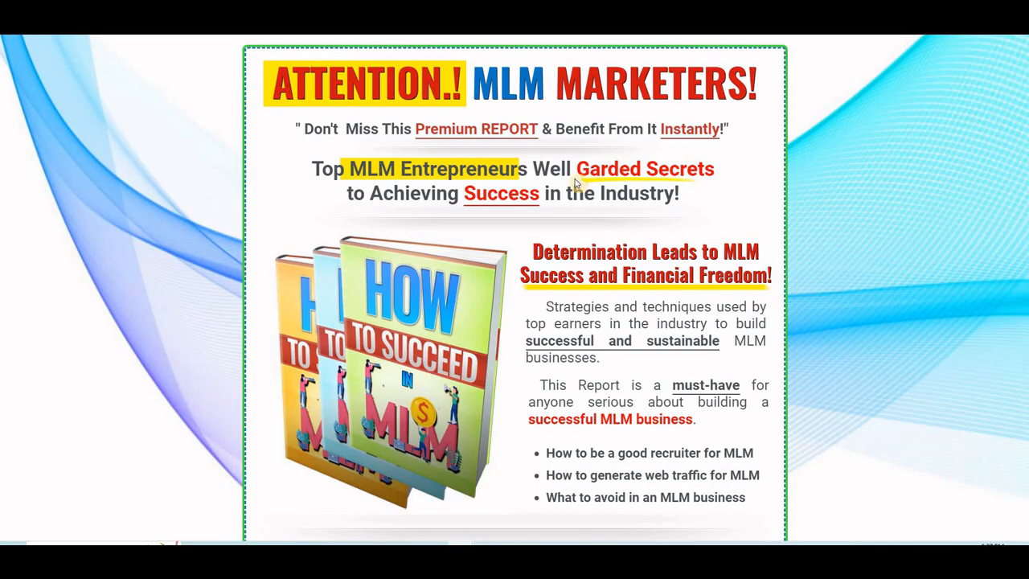
pyautogui.scroll(-5, 787, 320)
pyautogui.scroll(5, 788, 319)
pyautogui.scroll(-2, 784, 271)
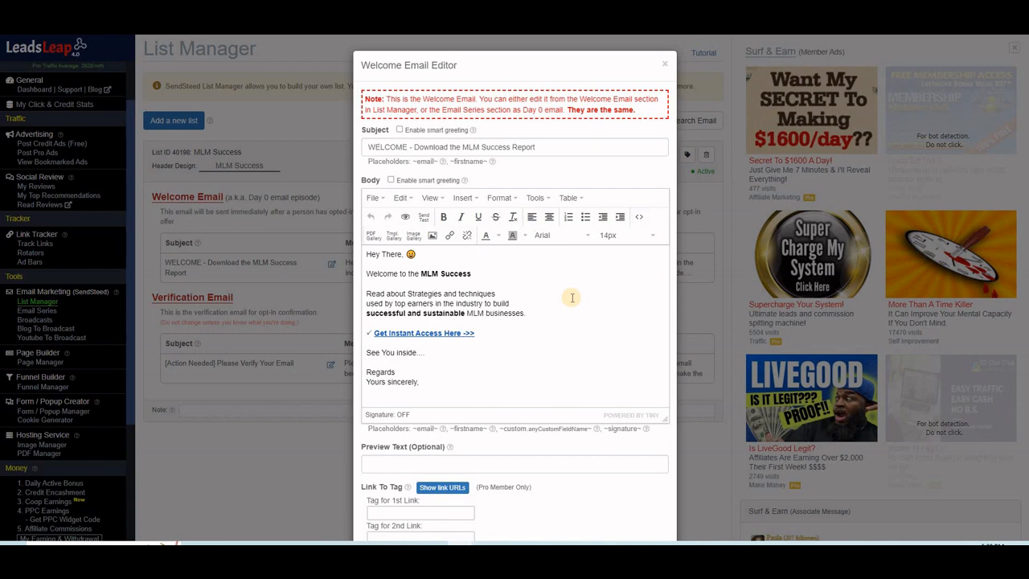
pyautogui.click(663, 64)
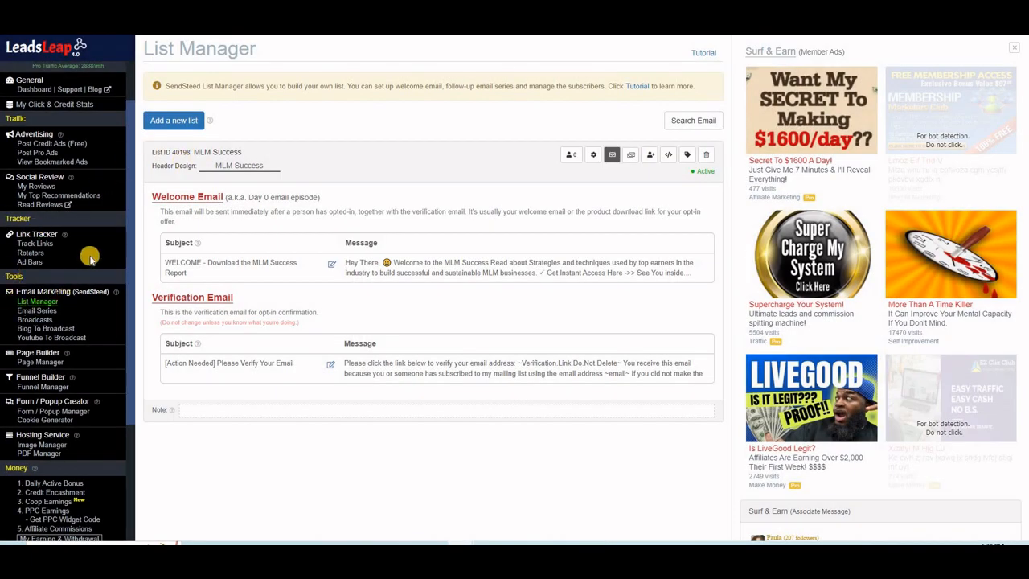
# Create a new page campaign named MLMsuccess in the Page Manager
pyautogui.click(48, 362)
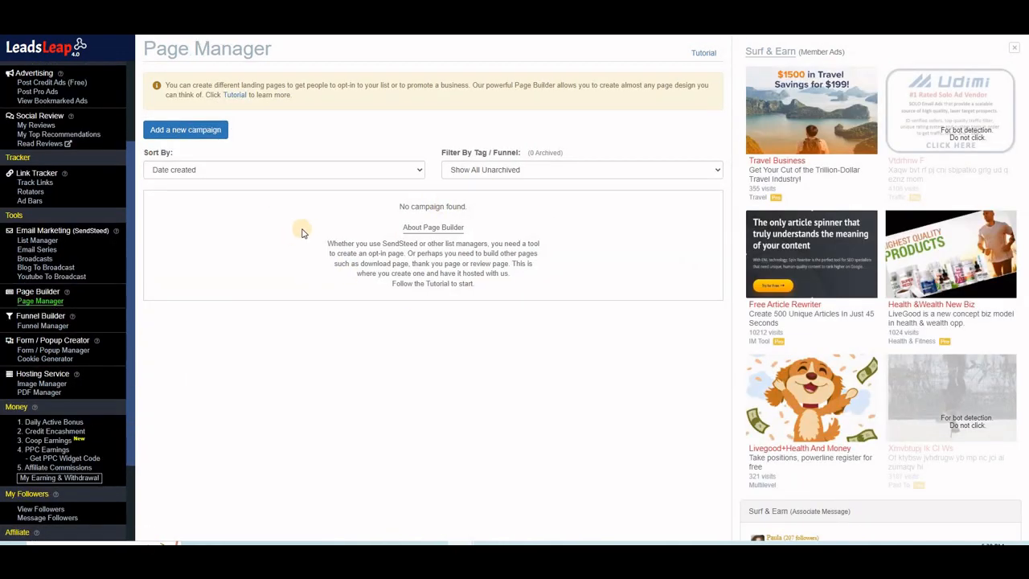
pyautogui.click(190, 131)
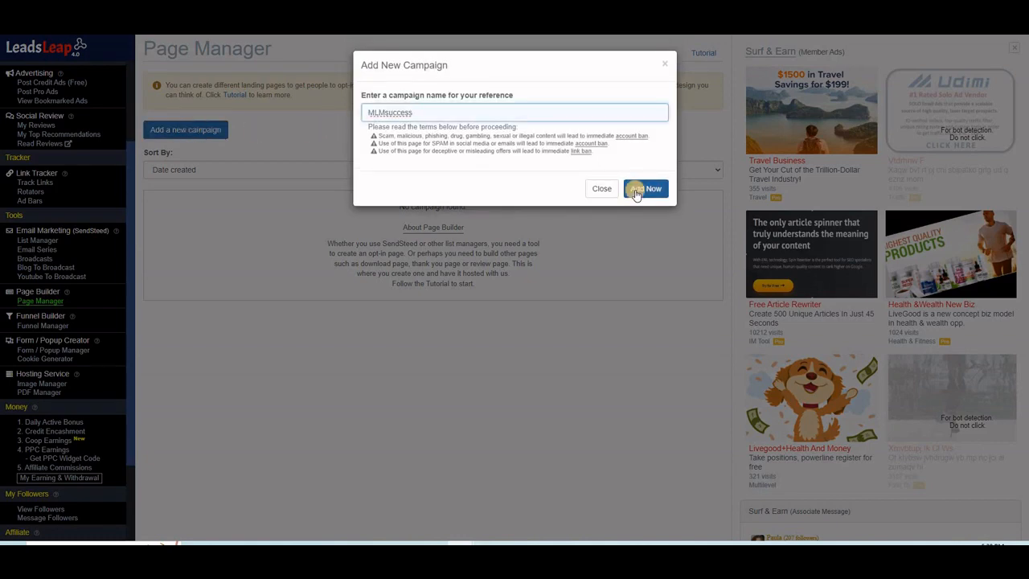
pyautogui.click(644, 188)
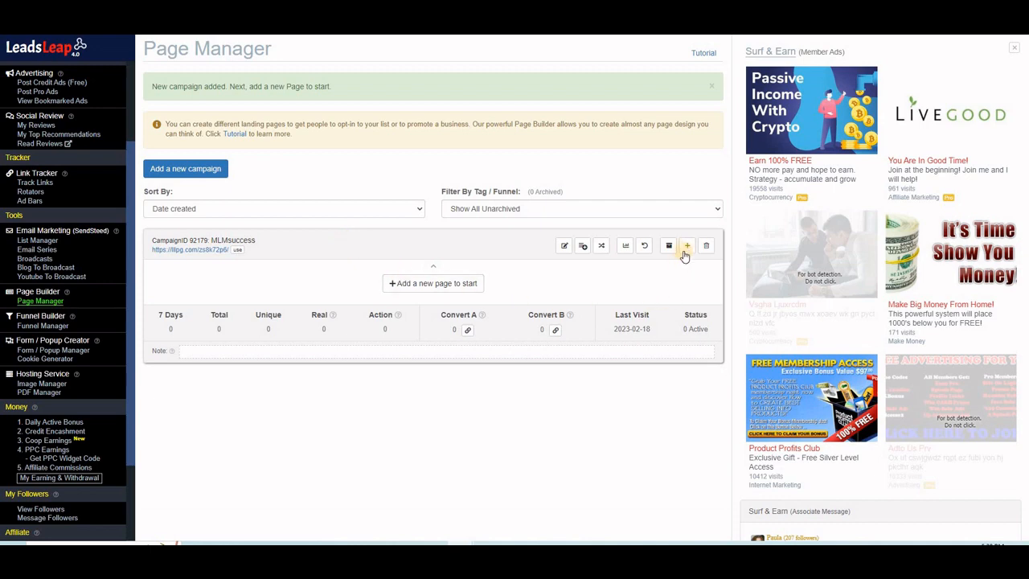
# Import the opt-in page into the MLMsuccess campaign with its share code and preview it through the campaign link
pyautogui.click(688, 248)
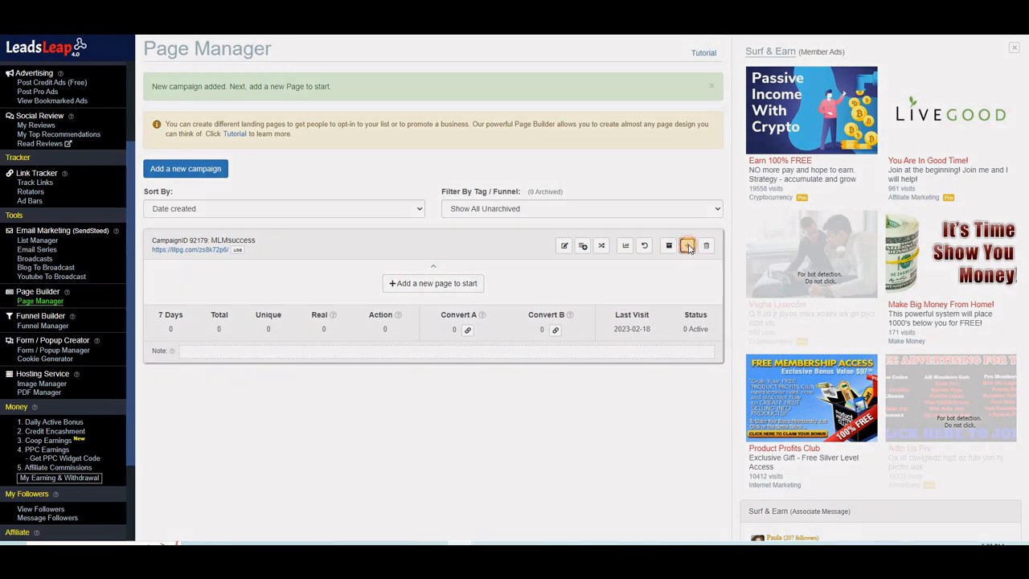
pyautogui.click(620, 153)
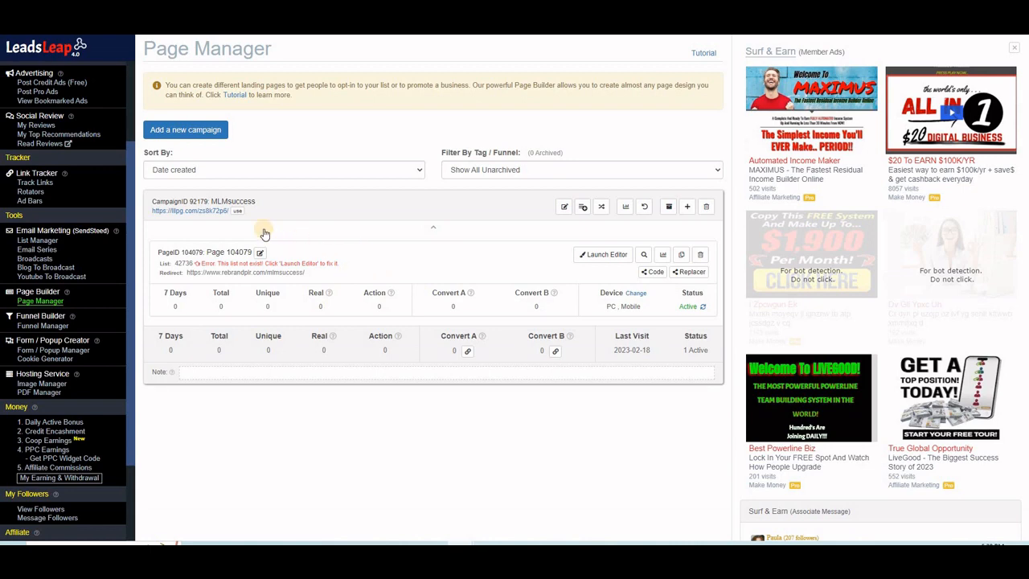
pyautogui.click(199, 214)
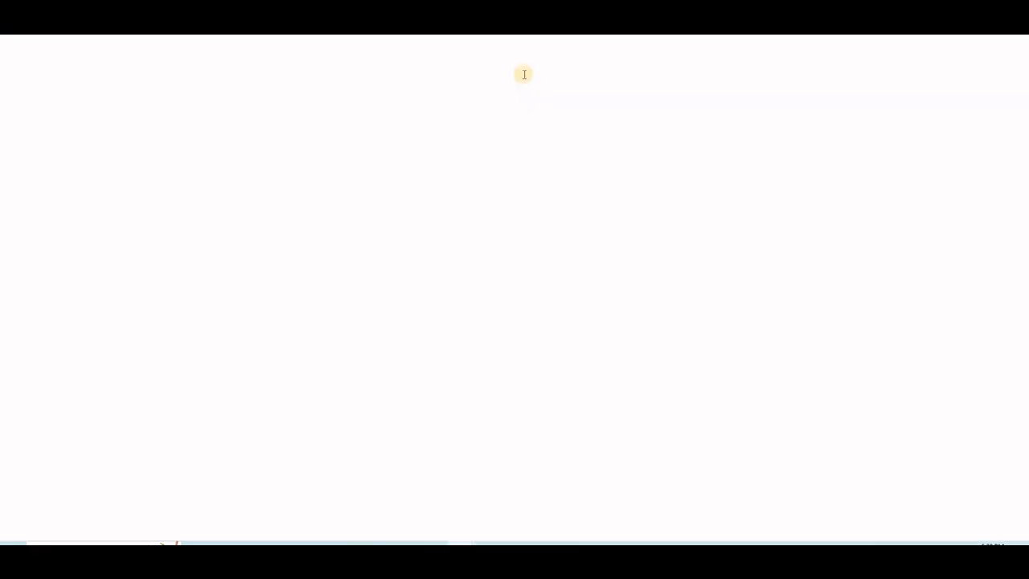
pyautogui.scroll(-4, 671, 332)
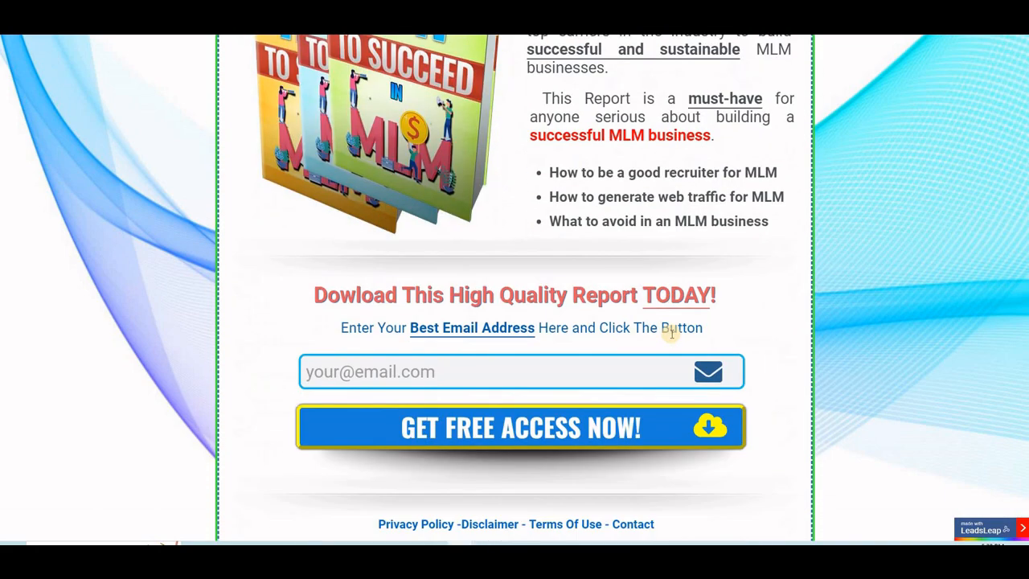
pyautogui.scroll(4, 671, 332)
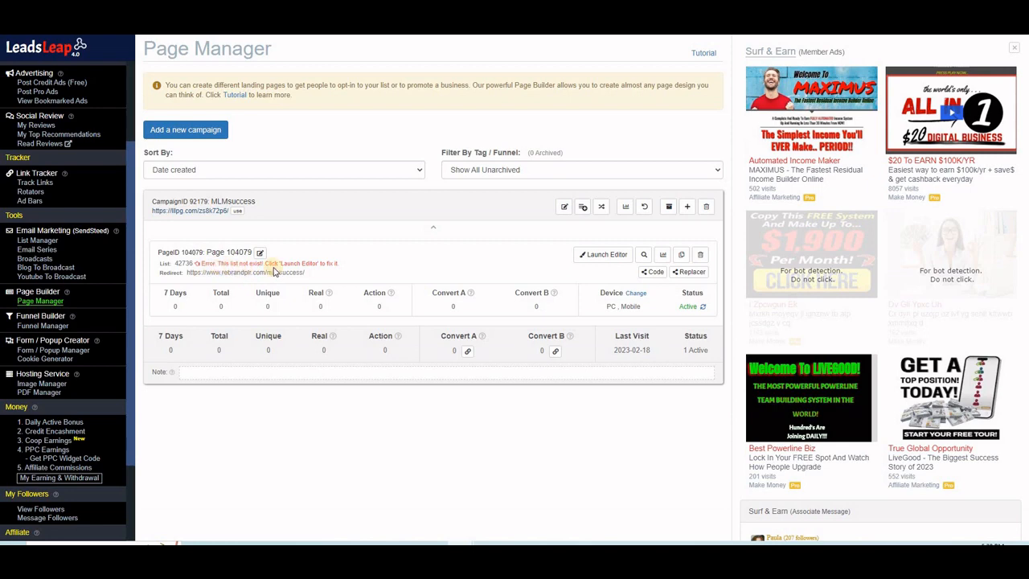
# Open the imported opt-in page in the page editor, connect it to the MLM Success list and save
pyautogui.click(598, 254)
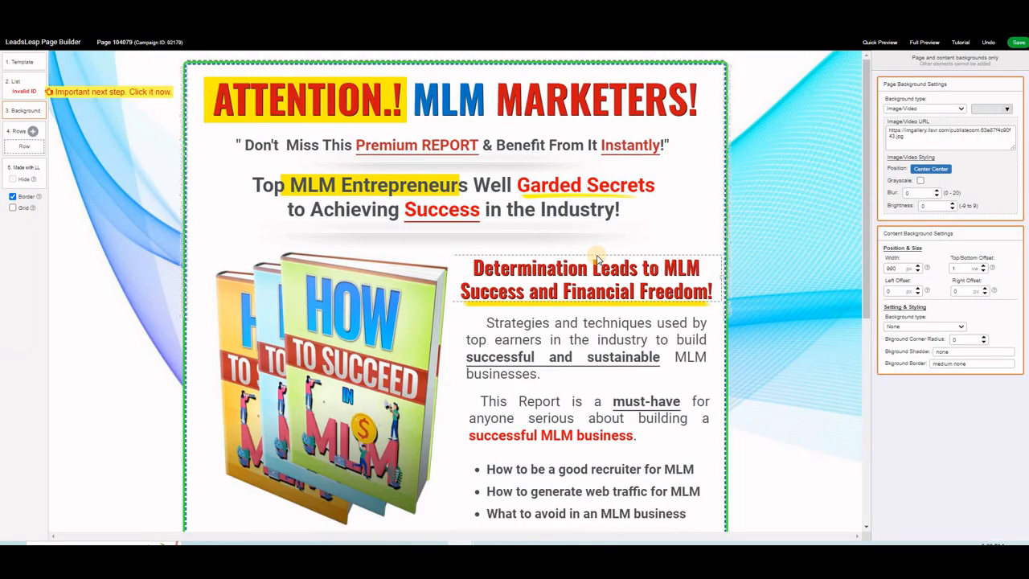
pyautogui.scroll(-5, 744, 312)
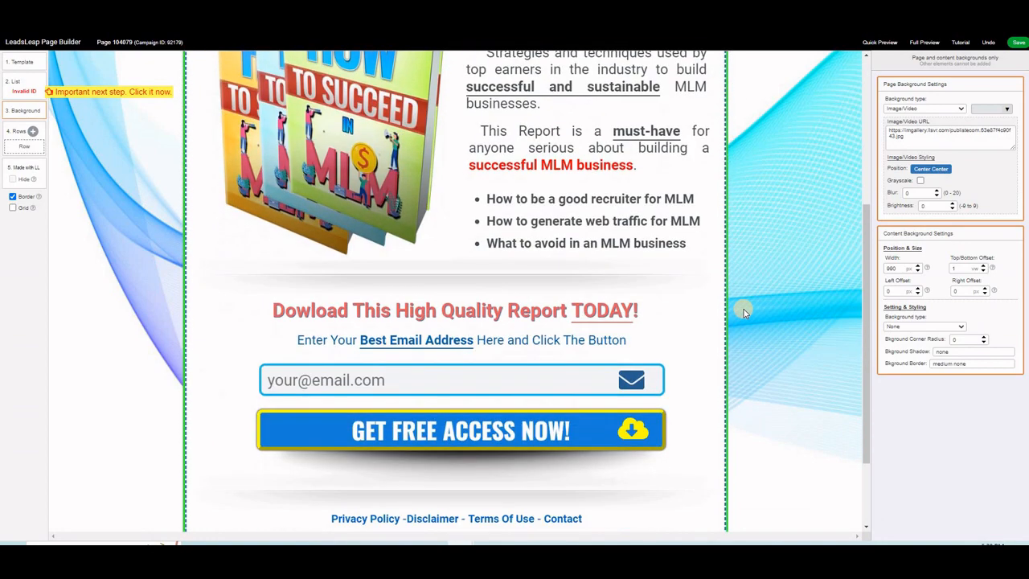
pyautogui.scroll(4, 743, 312)
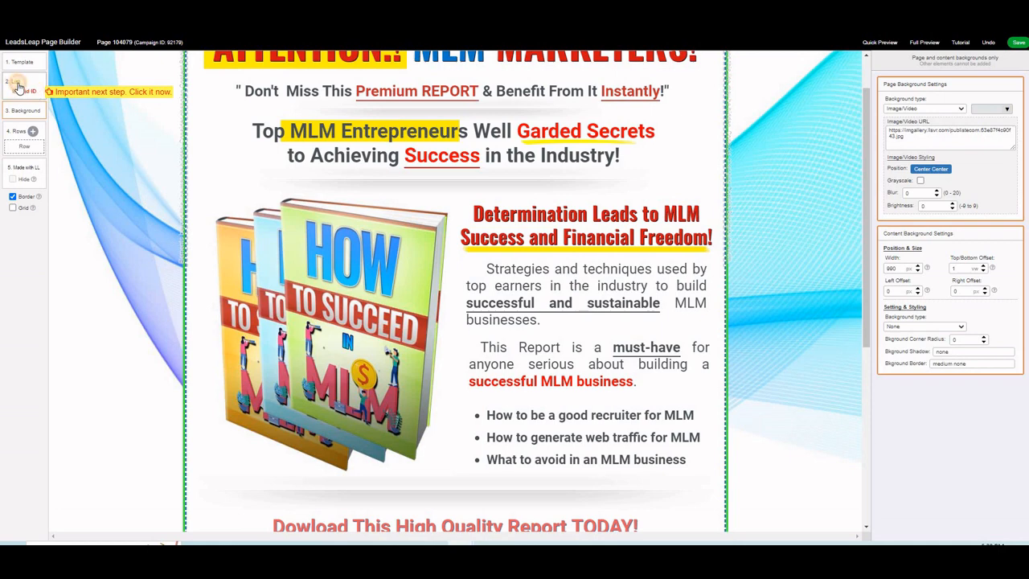
pyautogui.click(18, 87)
pyautogui.click(286, 104)
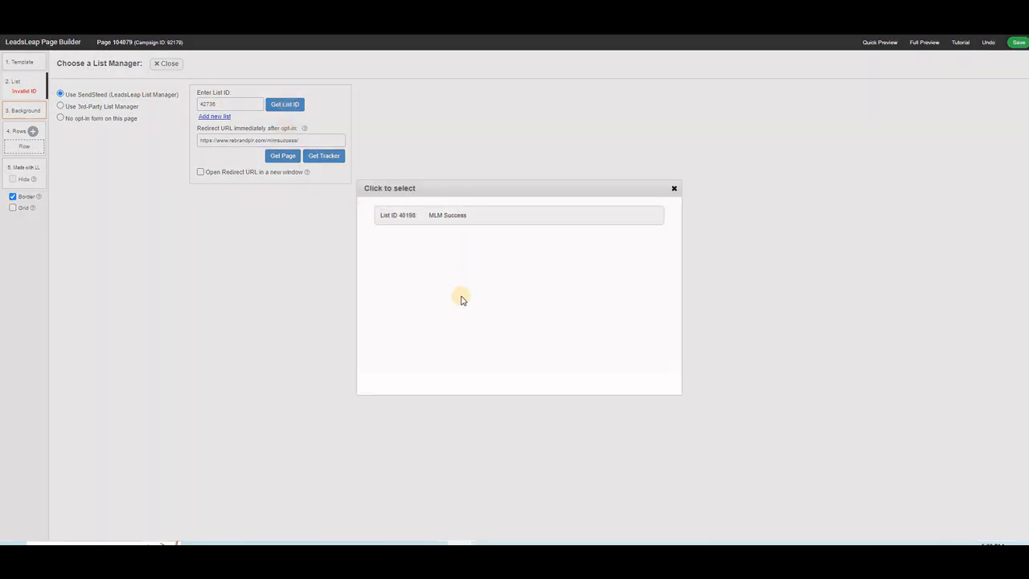
pyautogui.click(449, 217)
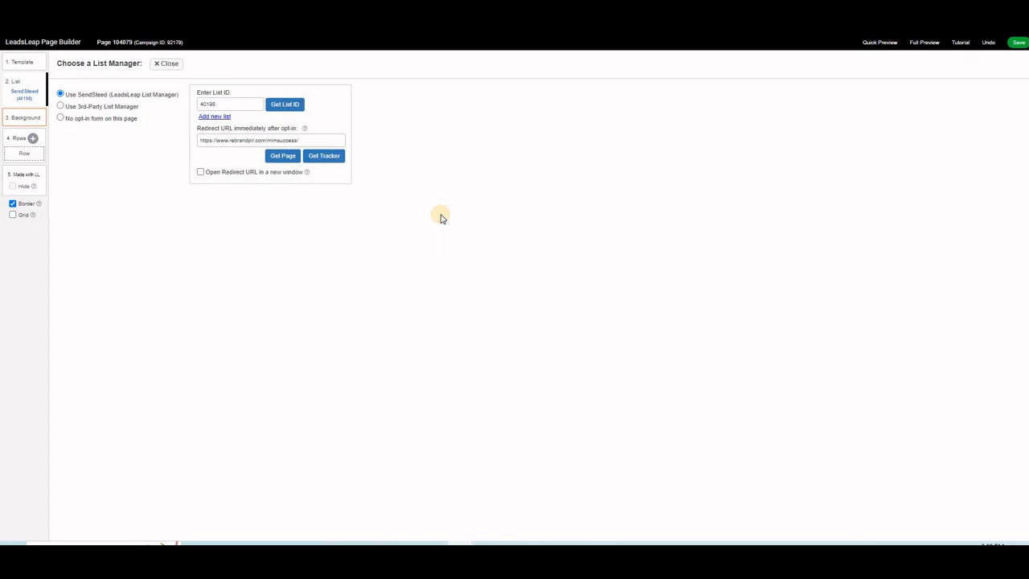
pyautogui.click(1018, 42)
pyautogui.moveTo(316, 140); pyautogui.dragTo(190, 146)
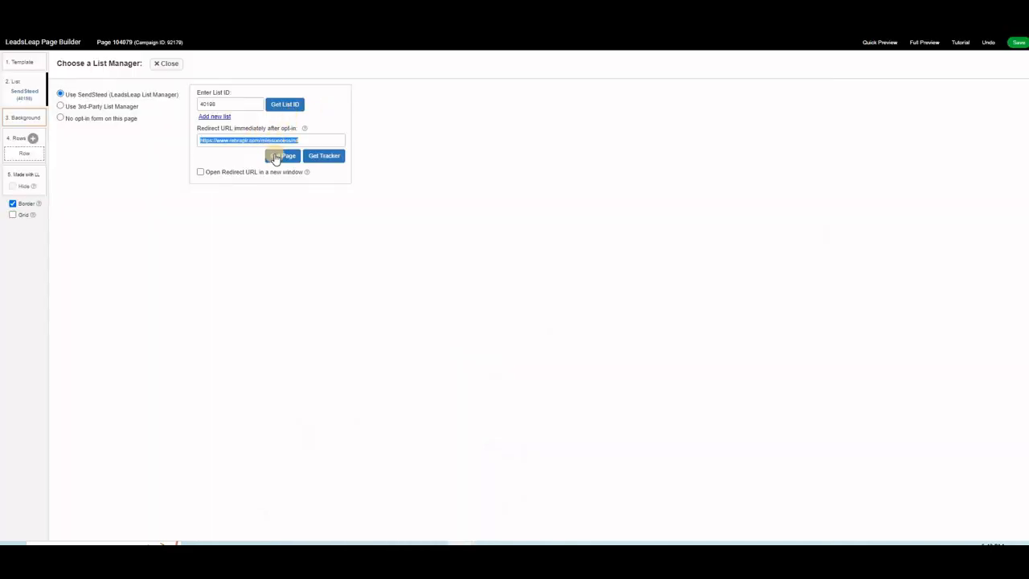
pyautogui.click(1012, 47)
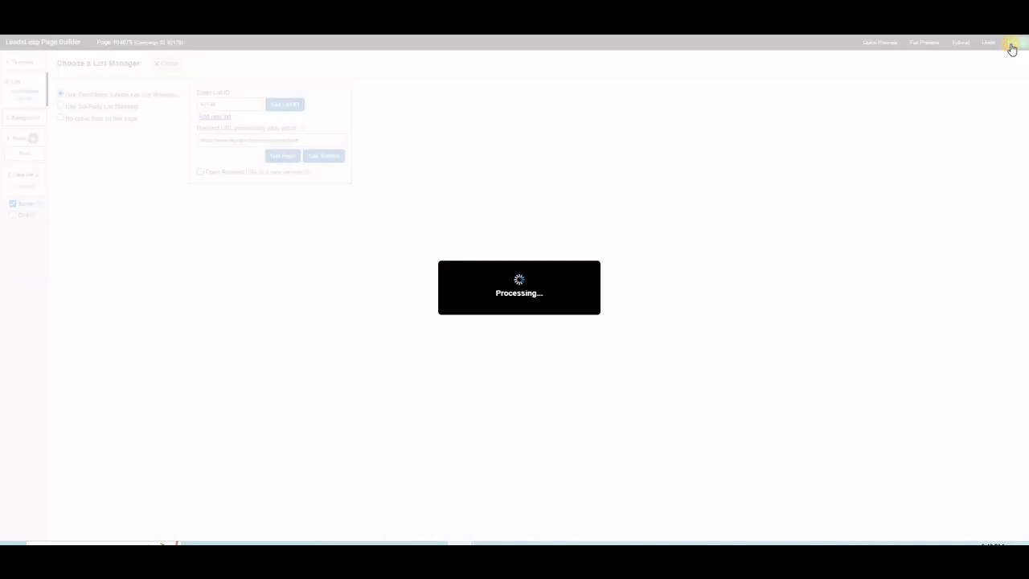
pyautogui.click(613, 67)
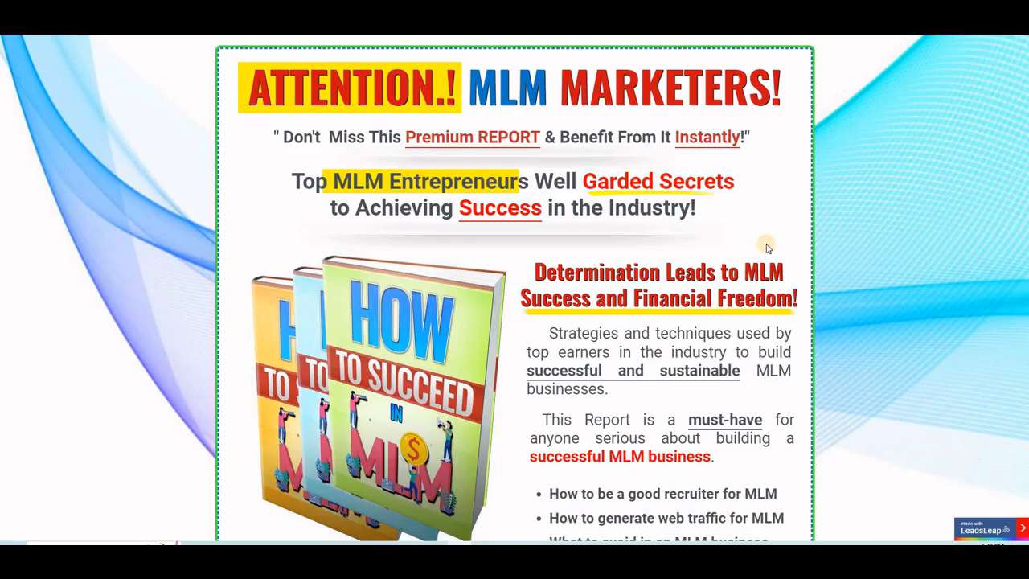
pyautogui.scroll(-5, 767, 269)
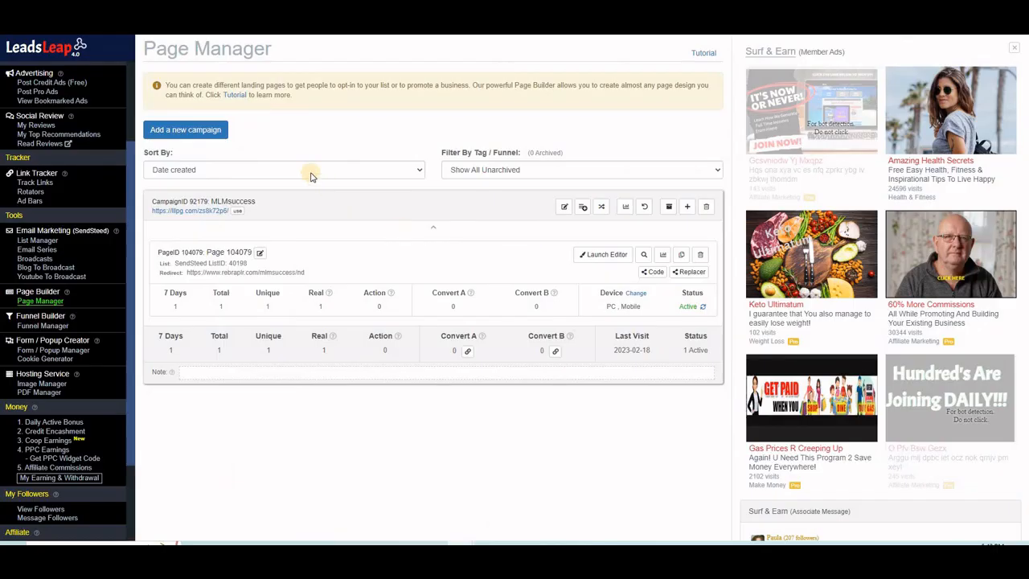
# Create a second page campaign named "ty mlml success" for the thank-you page
pyautogui.click(215, 131)
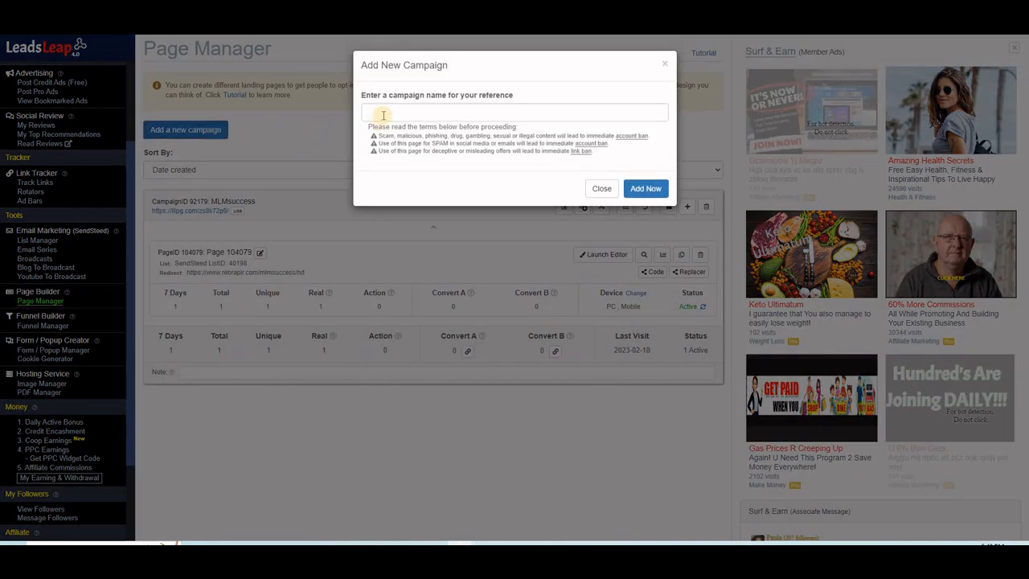
pyautogui.click(384, 115)
pyautogui.write('t')
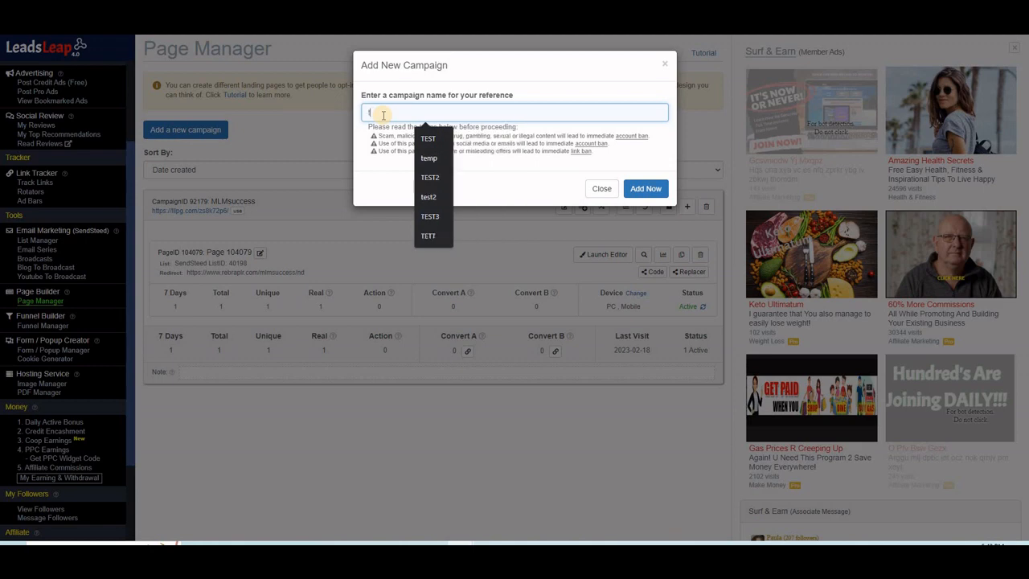
pyautogui.write('y mlml success')
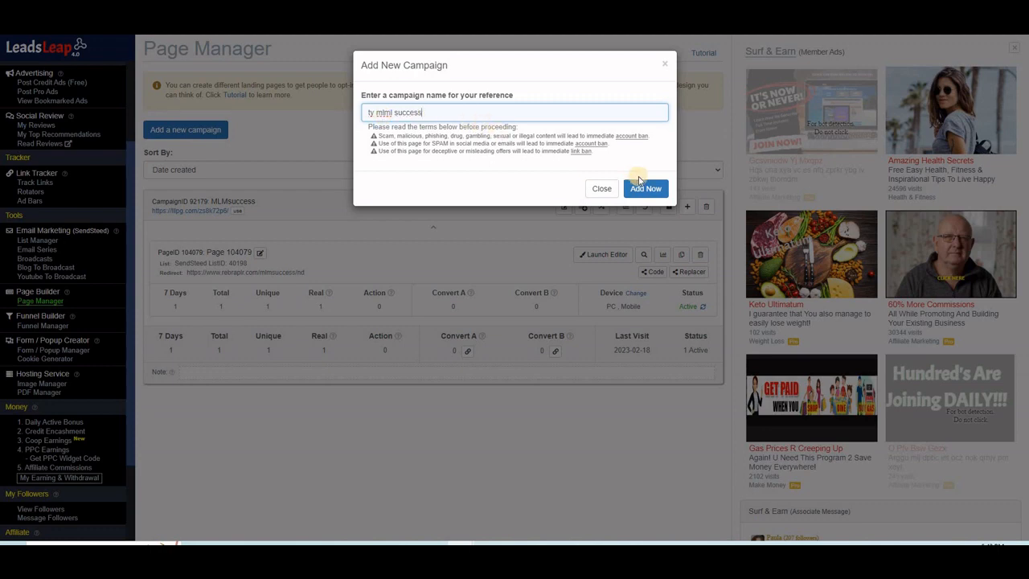
pyautogui.click(646, 188)
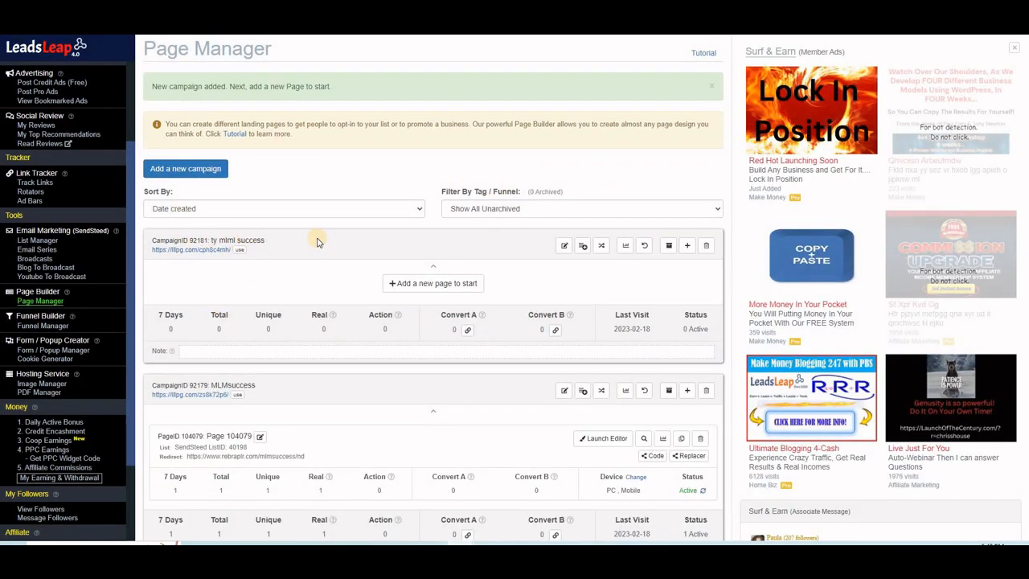
# Import the thank-you page into the "ty mlml success" campaign with its share code and preview it through the campaign link
pyautogui.click(687, 247)
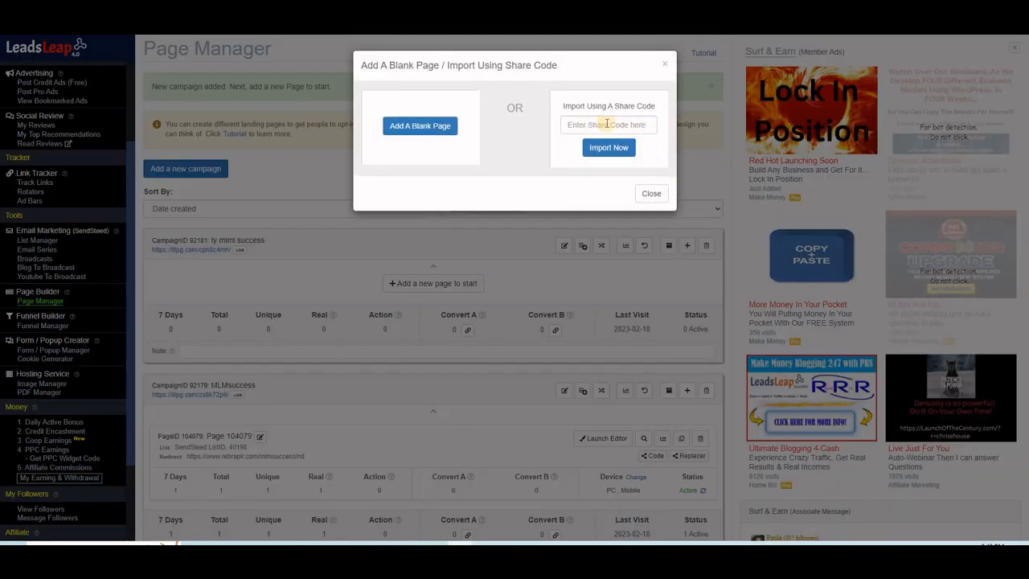
pyautogui.click(633, 149)
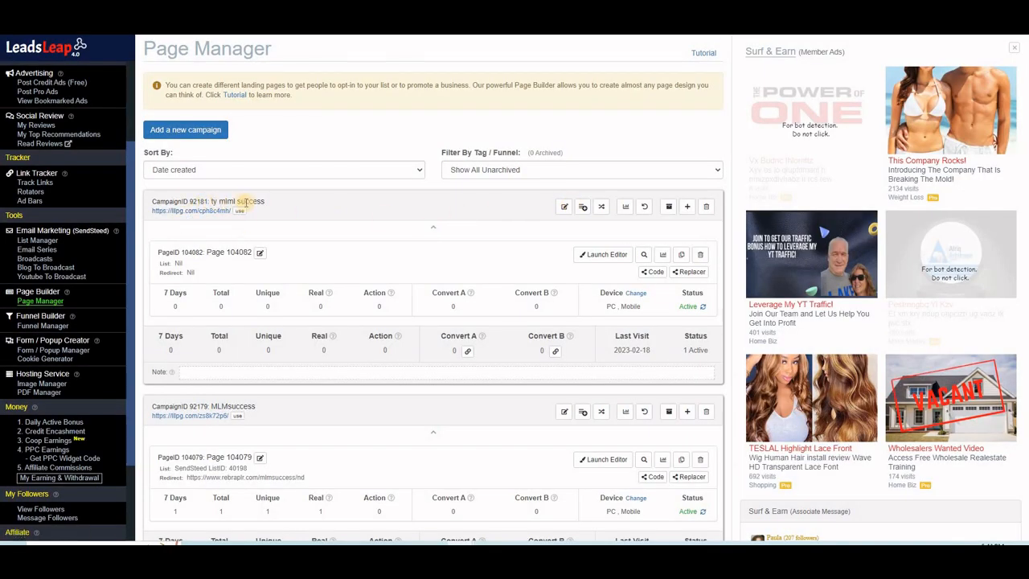
pyautogui.click(196, 211)
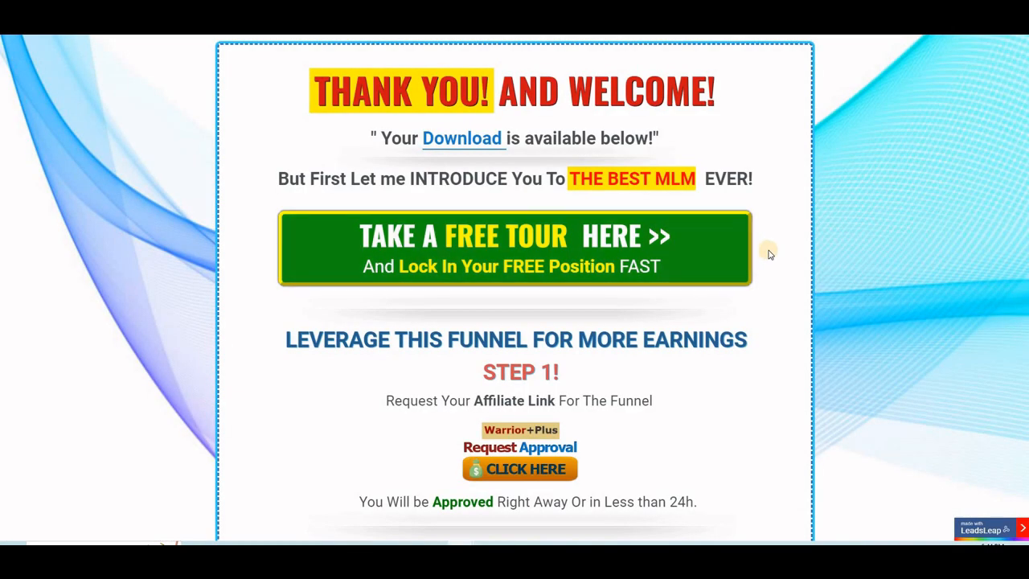
pyautogui.scroll(-1, 766, 252)
pyautogui.scroll(1, 740, 177)
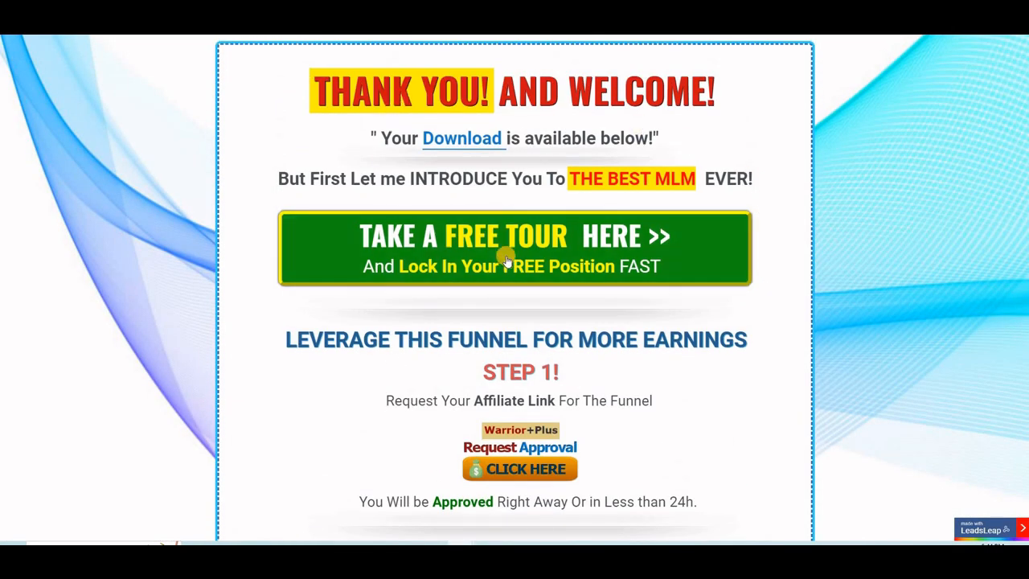